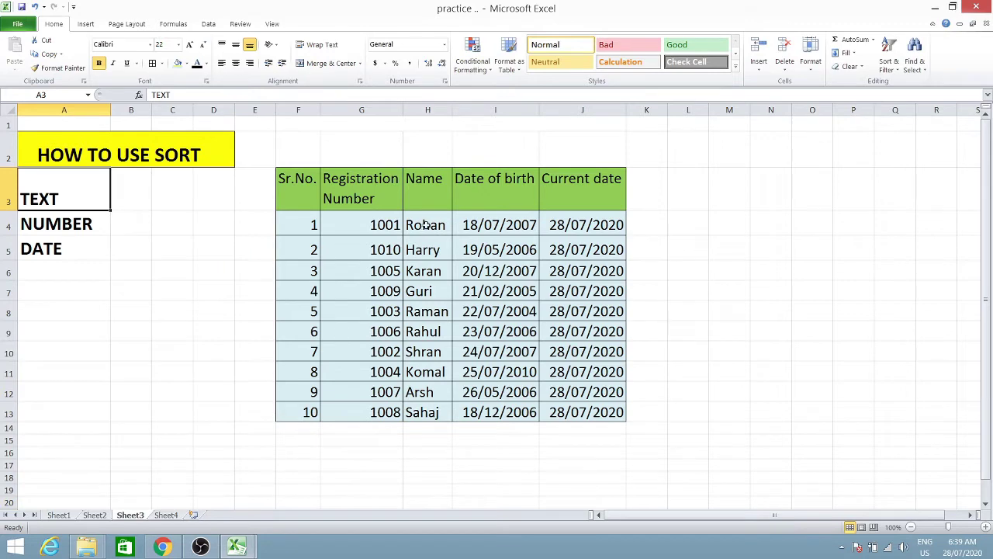
left_click_drag(424, 225, 411, 403)
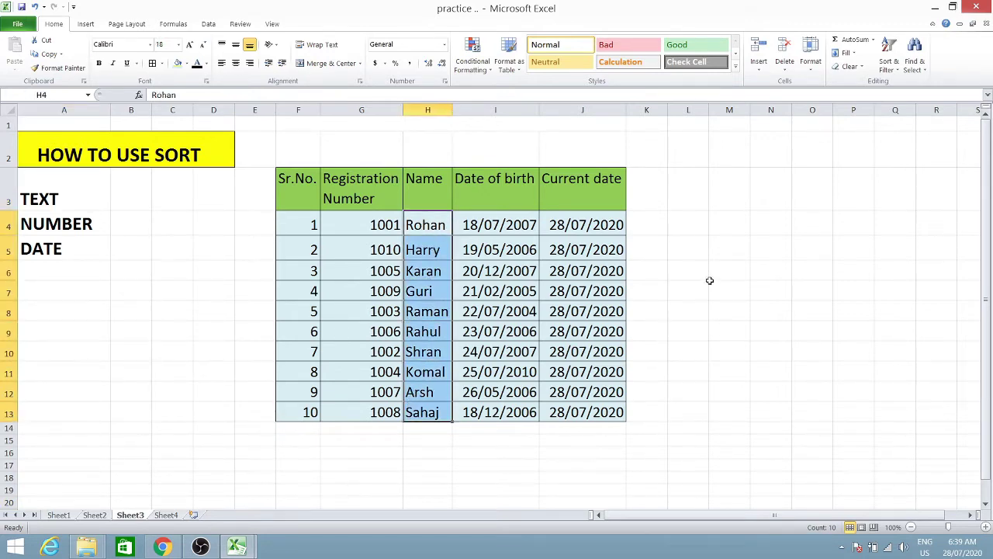
left_click(94, 195)
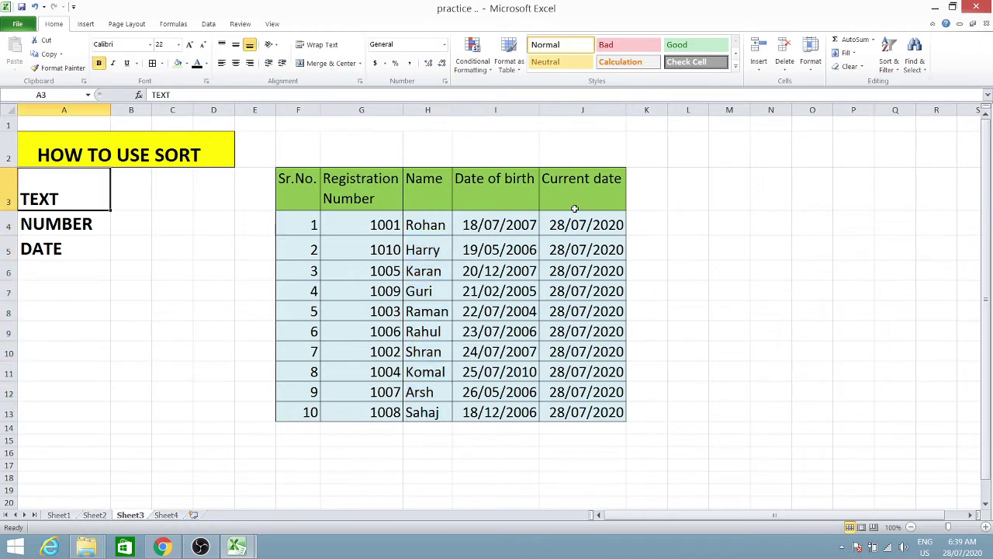
left_click(424, 198)
left_click(430, 227)
left_click_drag(431, 226, 426, 270)
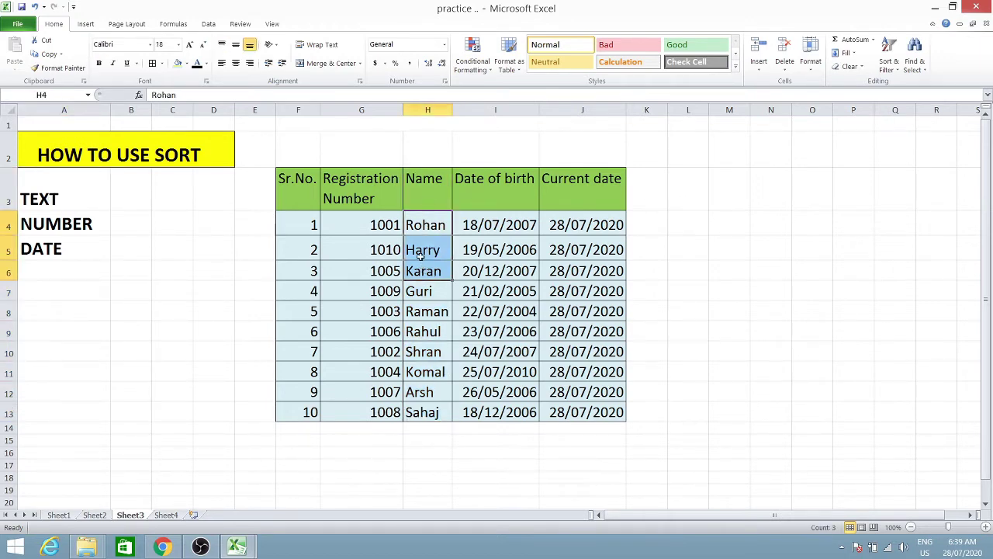
Sort the student table by the names in H4:H13 from A to Z, expanding the selection to the adjacent columns
left_click_drag(436, 225, 409, 411)
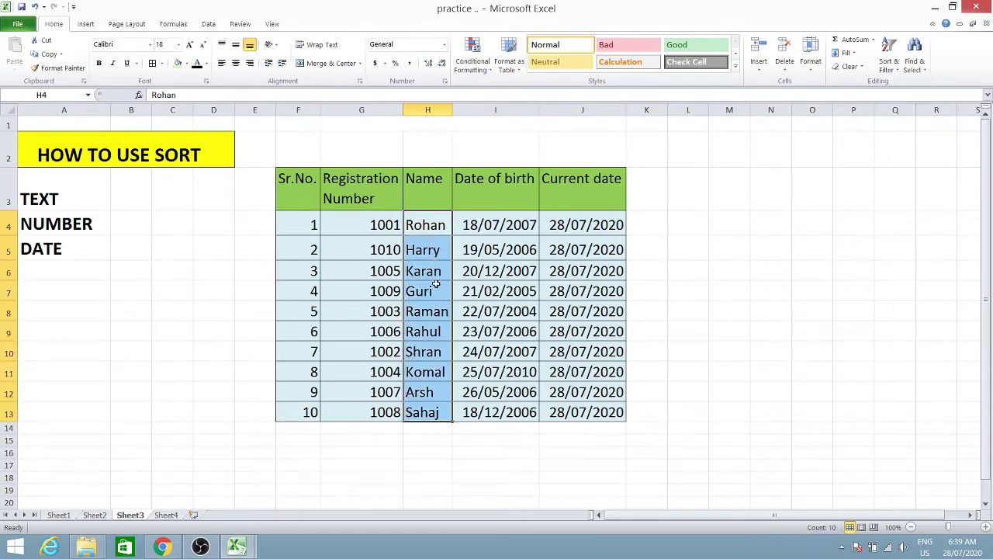
left_click(918, 68)
left_click(892, 67)
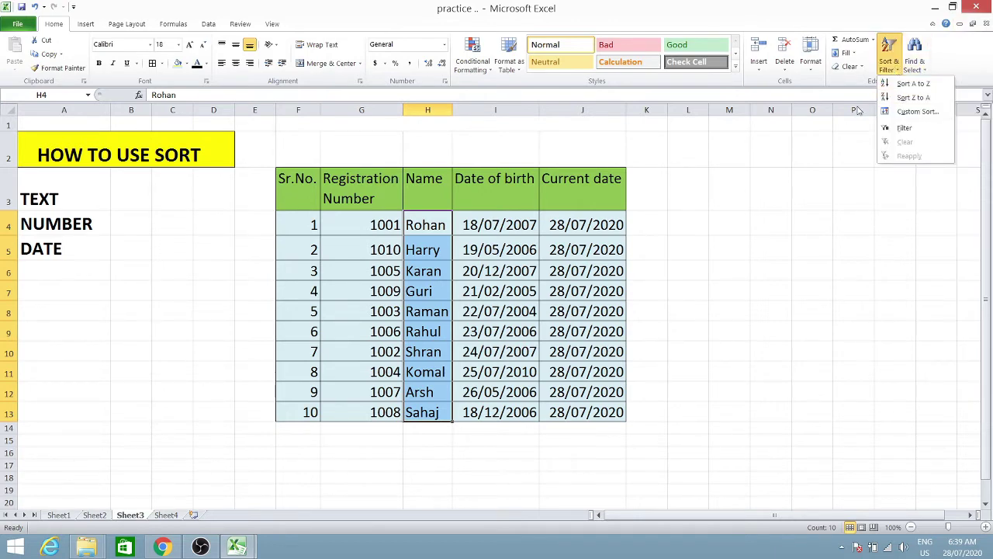
left_click_drag(426, 227, 409, 412)
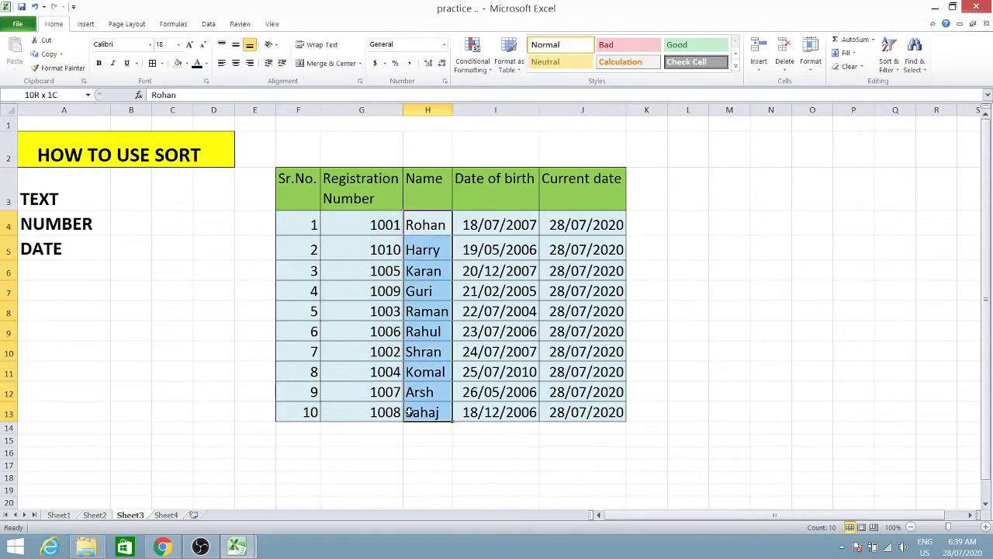
left_click(891, 68)
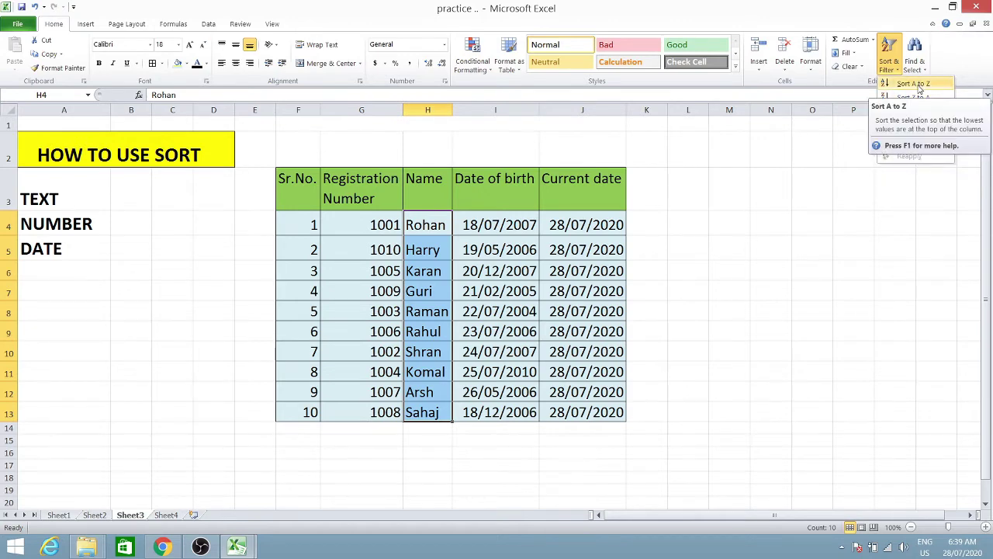
left_click(916, 83)
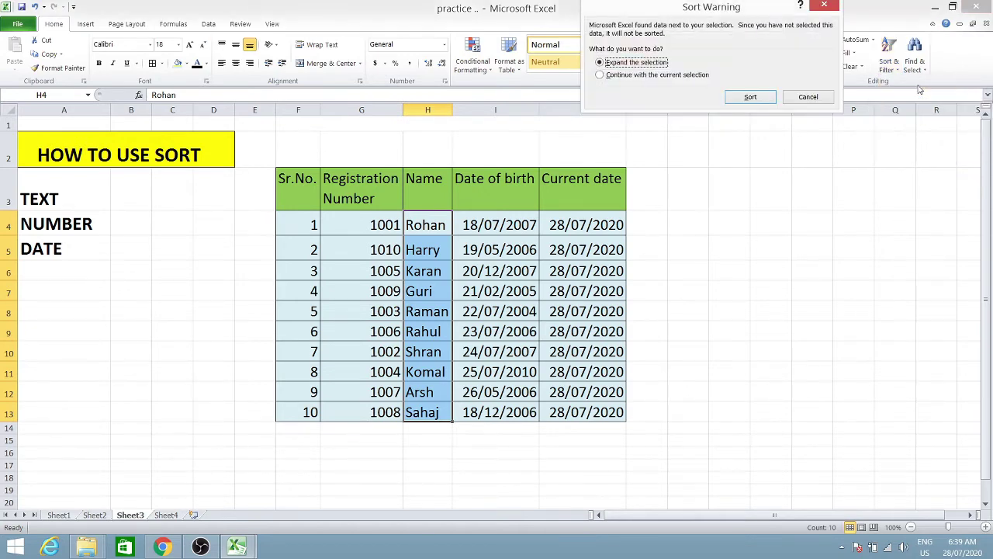
left_click(599, 75)
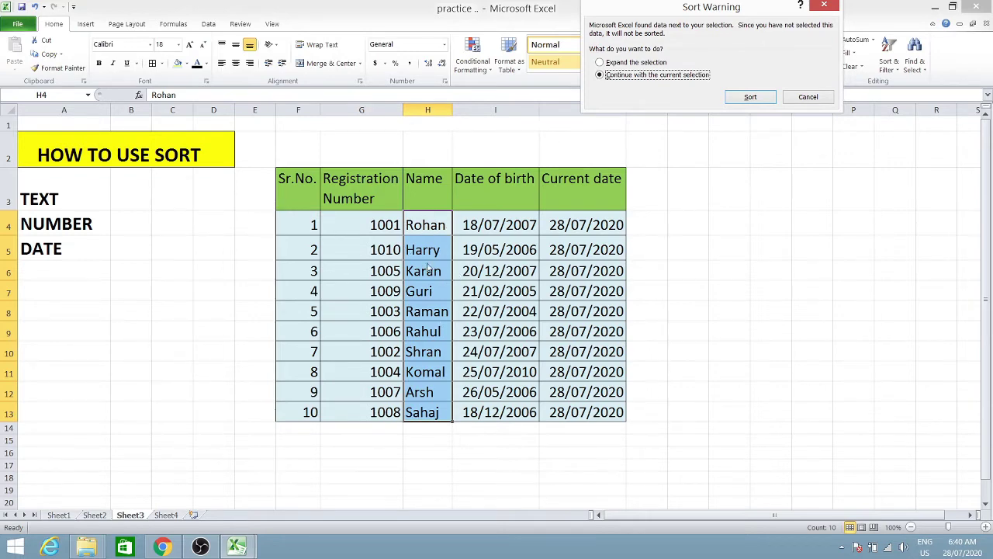
left_click(600, 63)
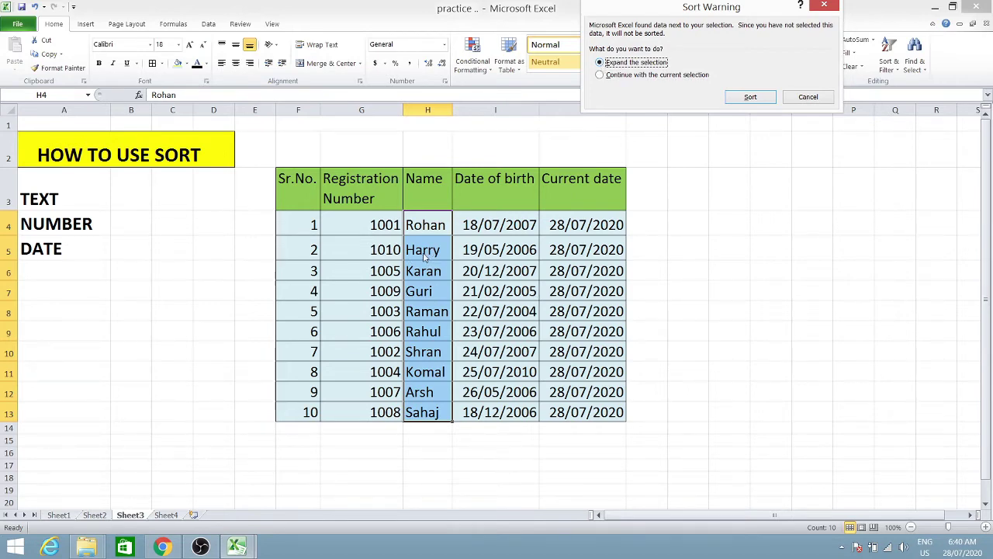
left_click(750, 97)
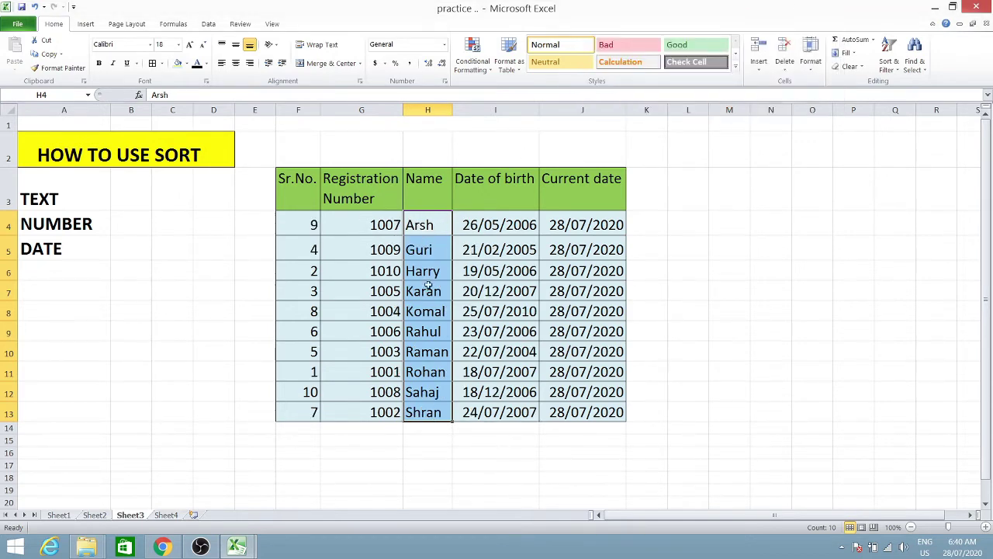
left_click(427, 227)
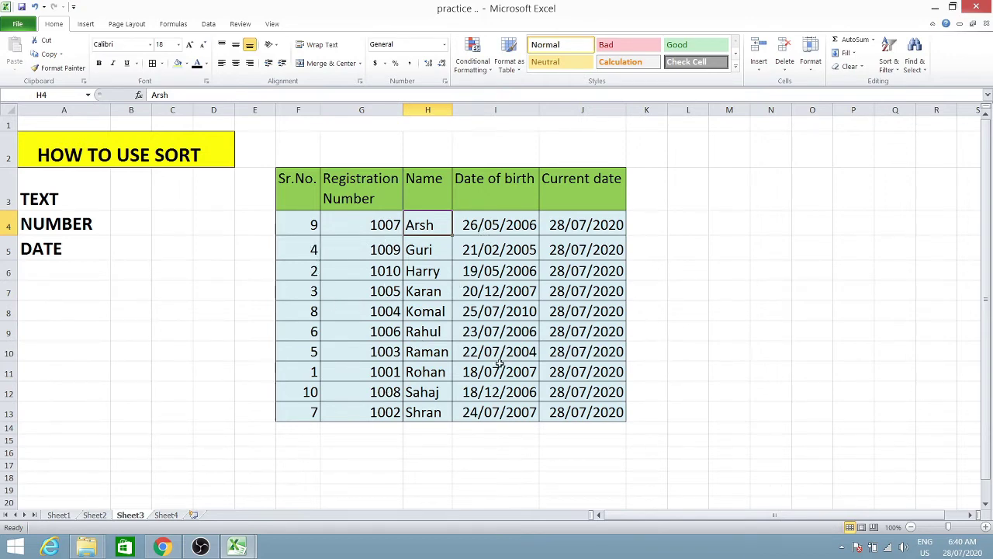
Sort the student table by the registration numbers in G4:G13 from smallest to largest, expanding the selection
left_click(96, 222)
left_click_drag(378, 226, 370, 413)
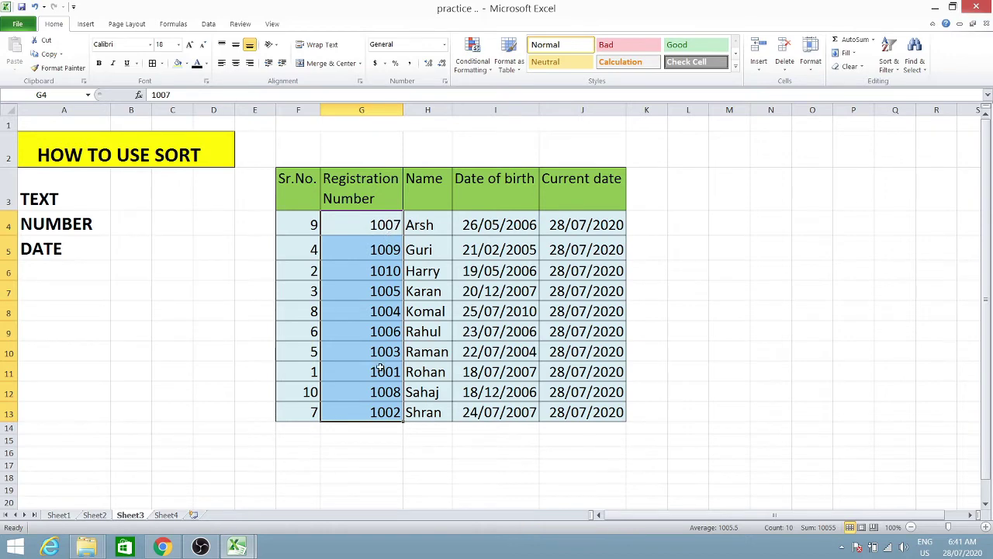
left_click(889, 68)
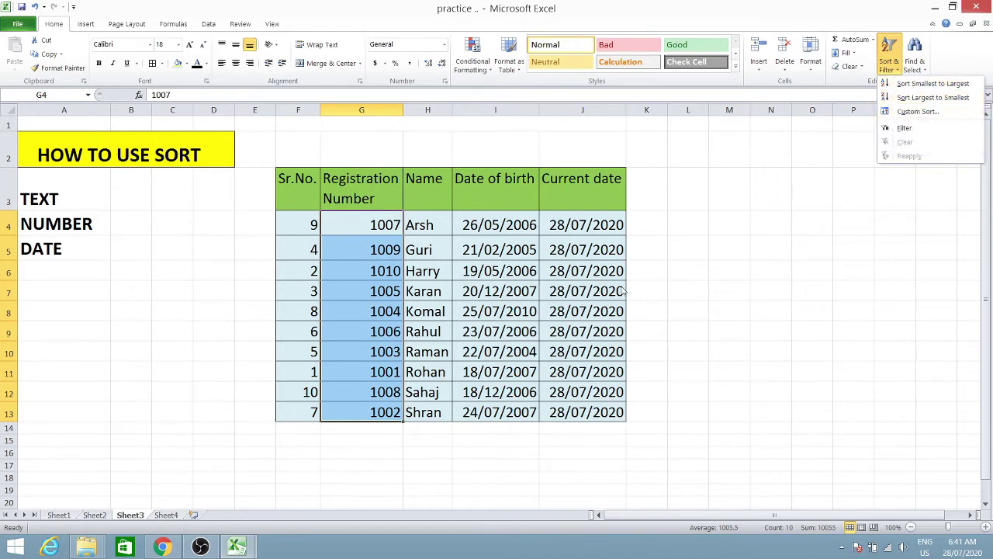
left_click_drag(435, 231, 423, 332)
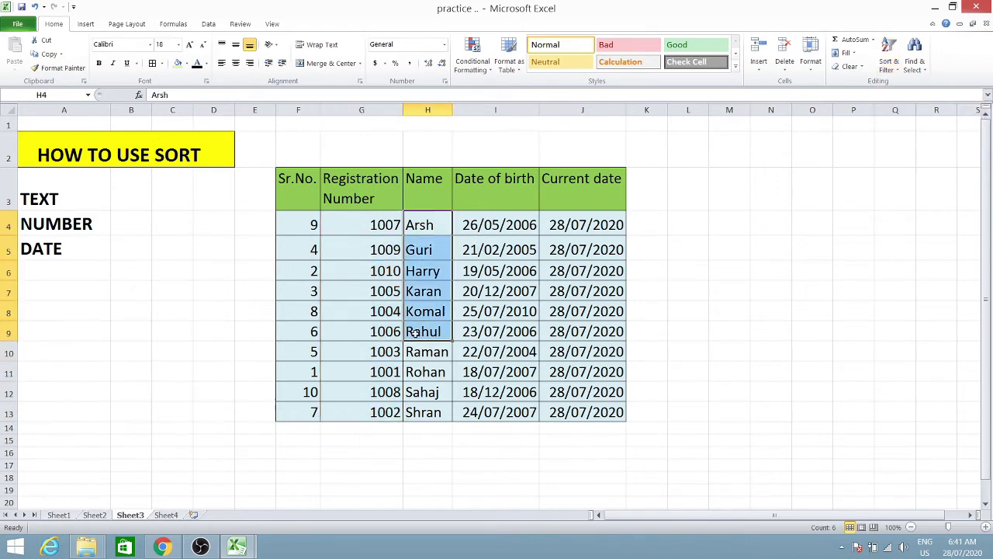
left_click(890, 66)
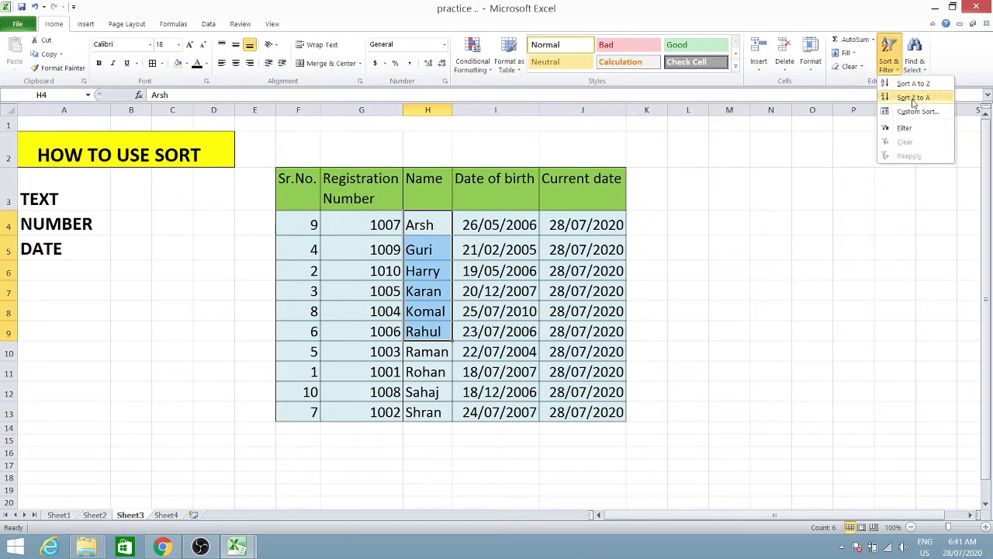
left_click_drag(384, 226, 366, 414)
left_click(890, 66)
left_click(937, 84)
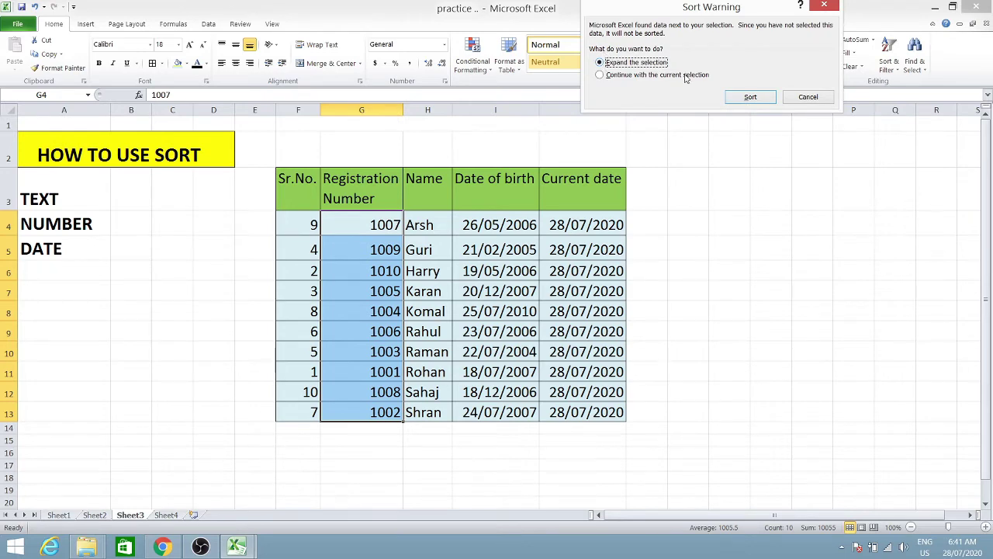
left_click(734, 101)
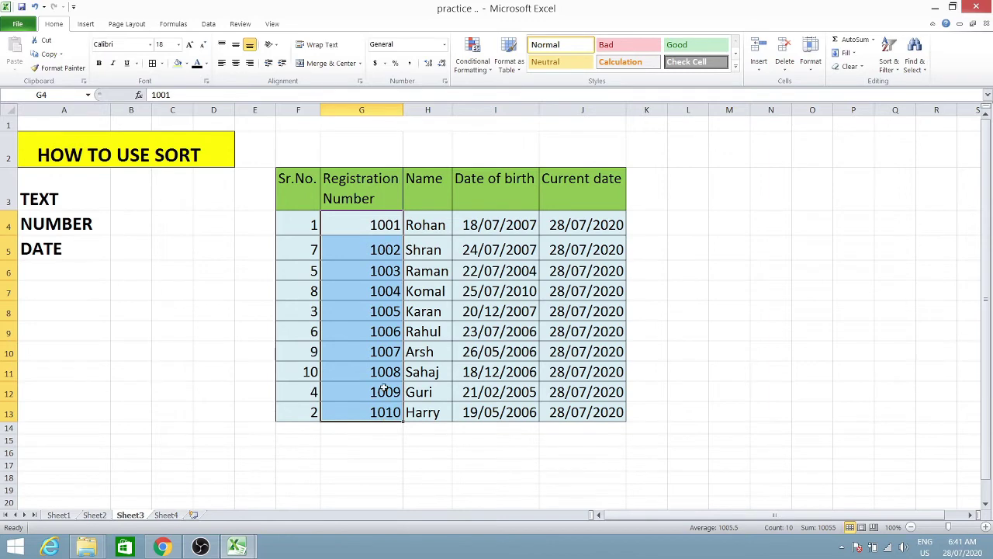
Sort the whole student table by the Date of birth column, I4:I13, from oldest to newest
left_click(88, 243)
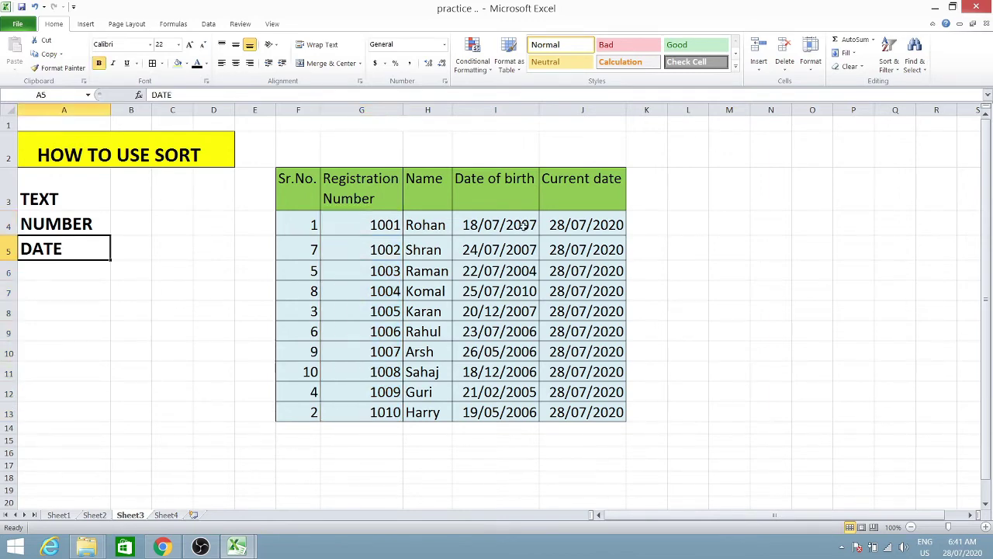
left_click(502, 226)
key("Up")
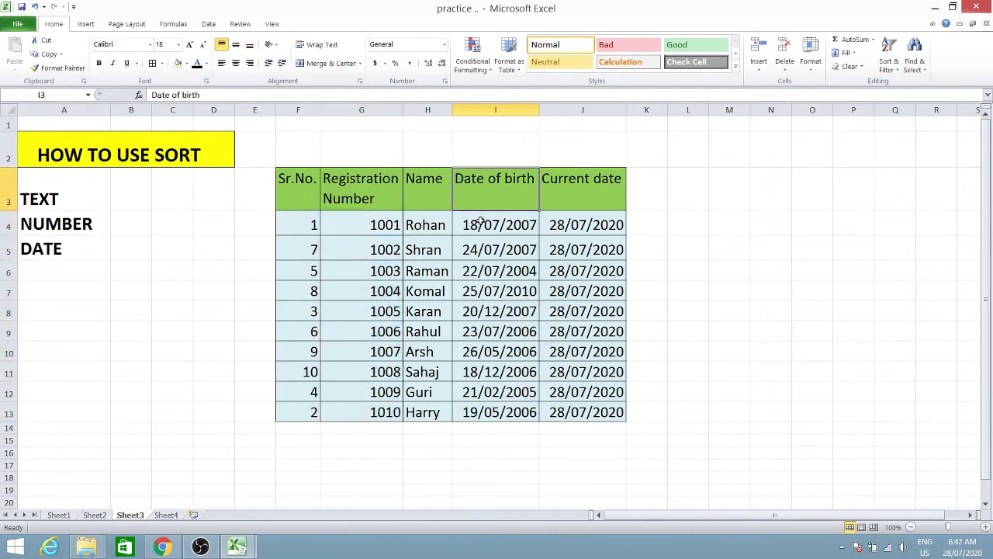
left_click_drag(479, 223, 498, 409)
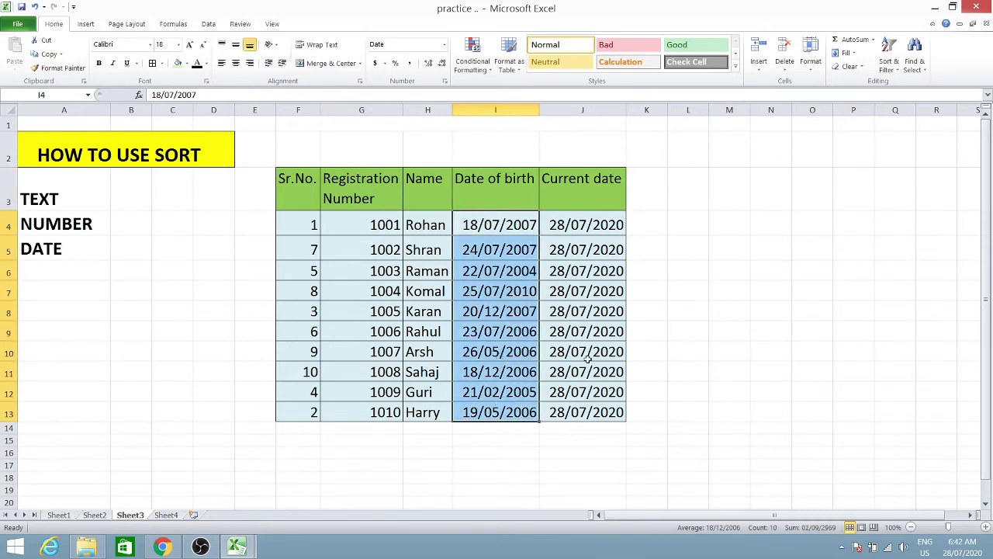
left_click(888, 56)
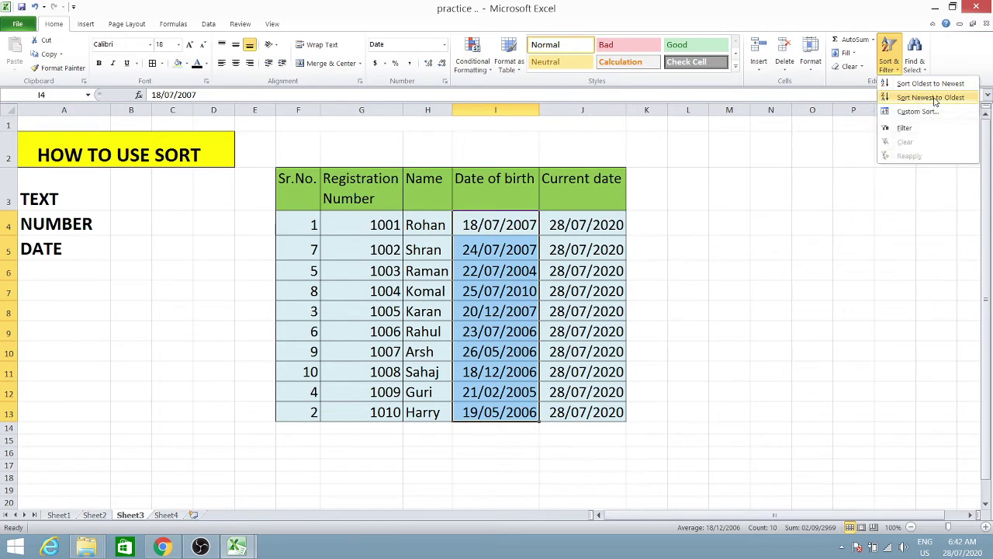
left_click(959, 84)
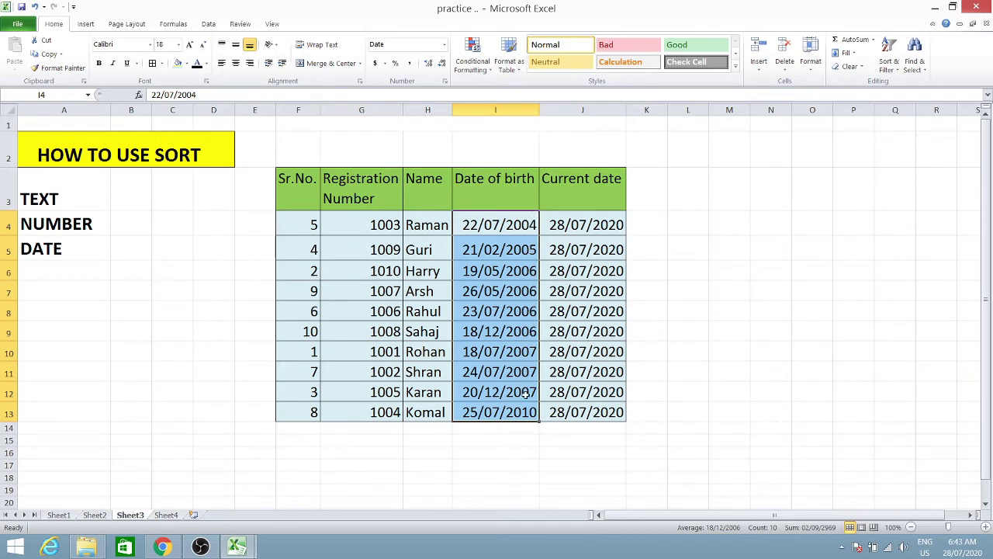
left_click_drag(528, 270, 527, 331)
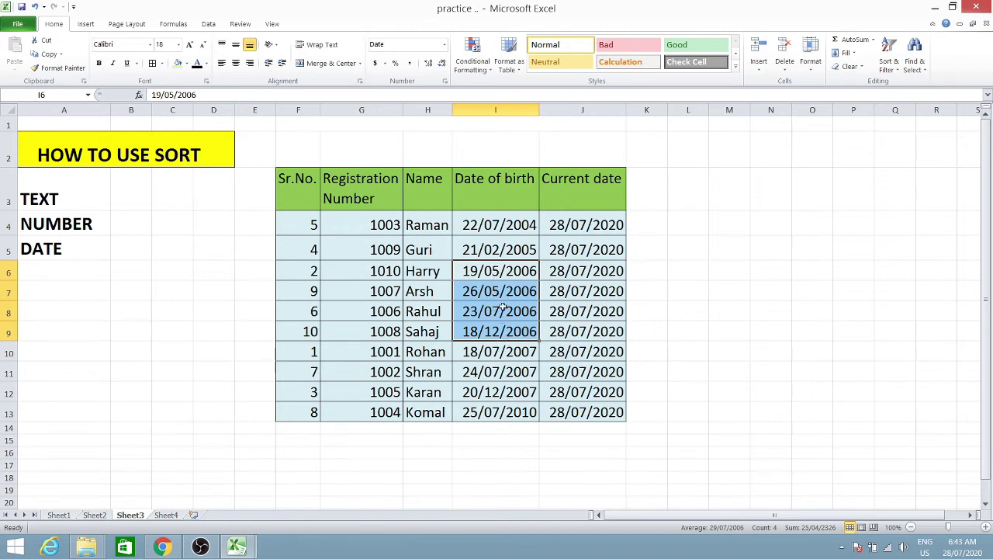
left_click(494, 291, "shift")
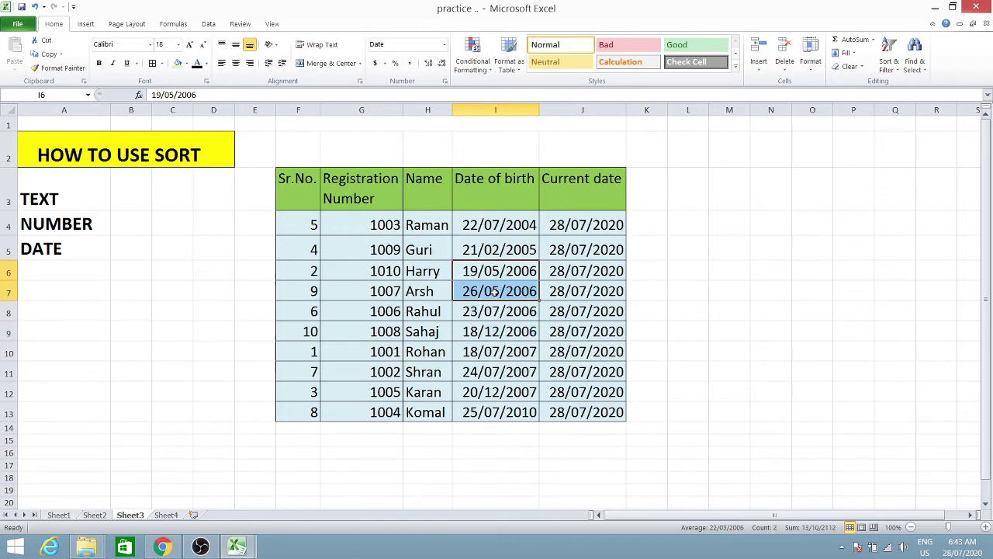
left_click(470, 277)
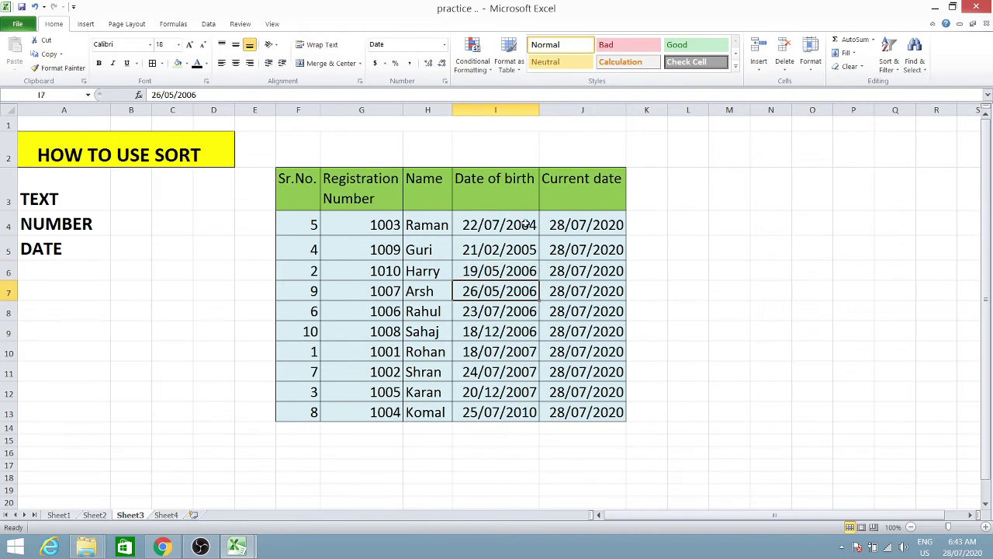
left_click_drag(526, 224, 514, 392)
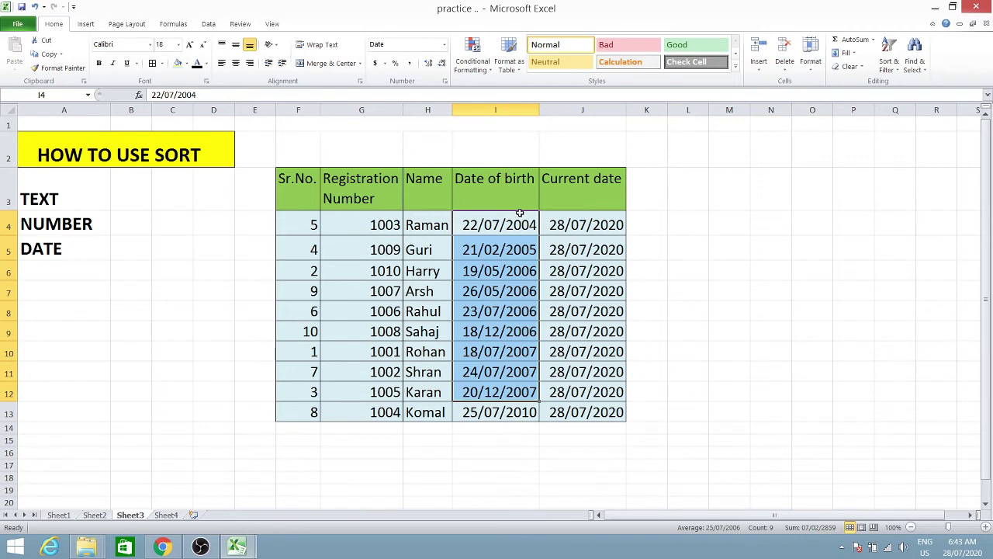
left_click_drag(521, 224, 508, 411)
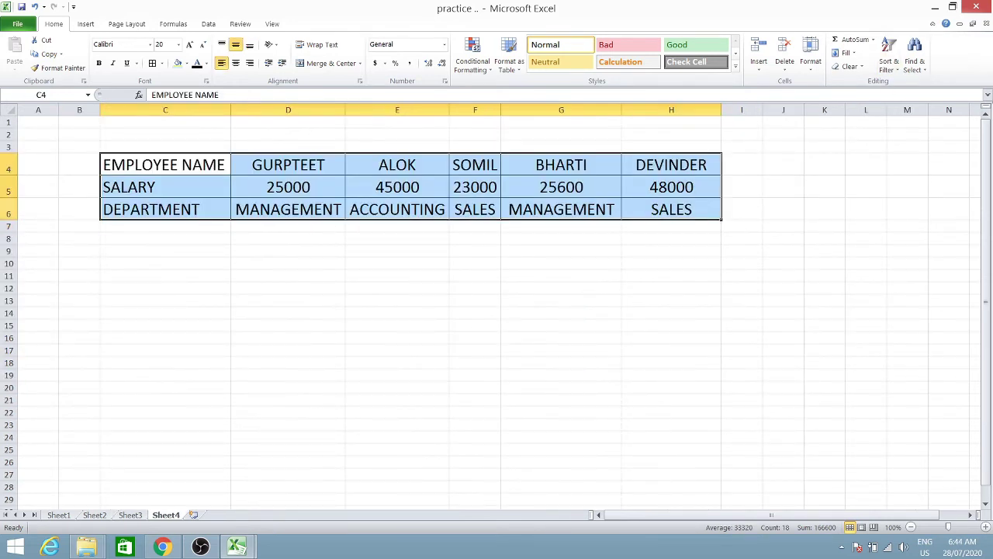
left_click(204, 166)
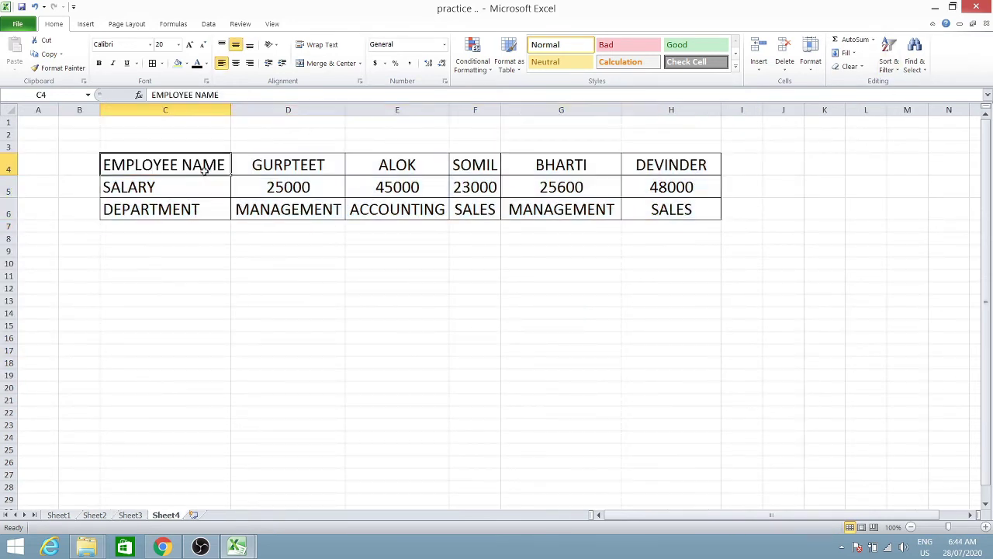
left_click(298, 168)
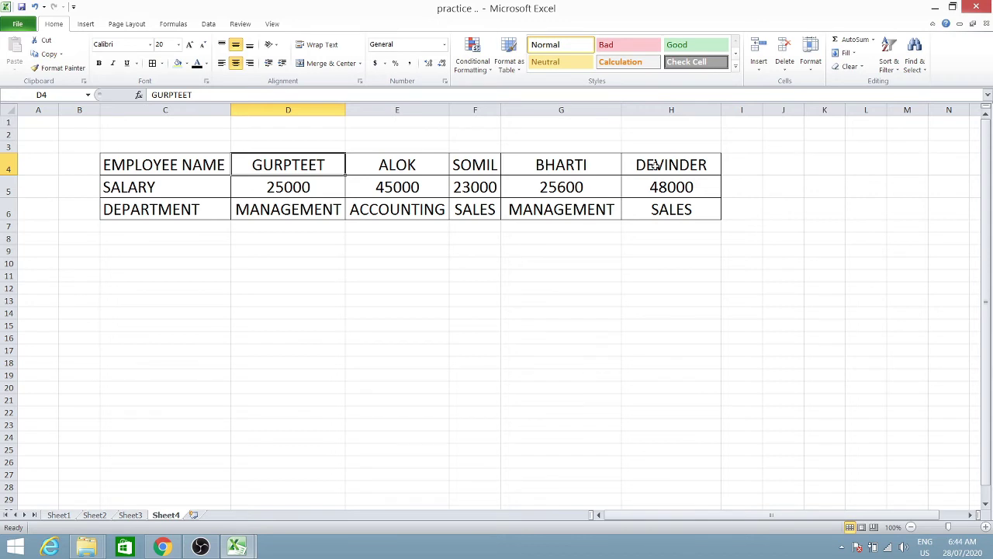
left_click(136, 180)
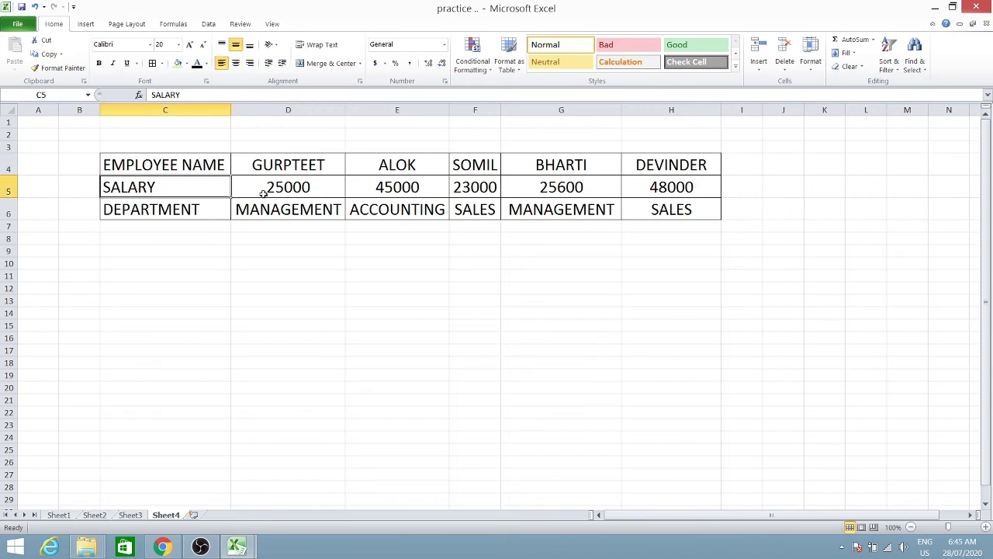
left_click(166, 207)
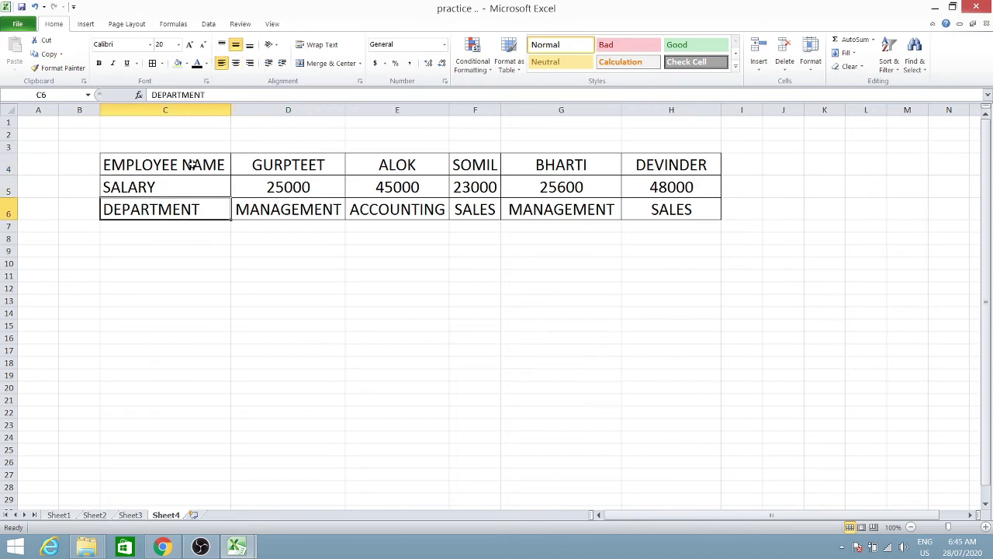
Start a custom sort on the employee data in D4:H6, excluding the row labels, with the orientation set to Sort left to right
left_click_drag(267, 167, 2, 21)
left_click_drag(317, 165, 604, 203)
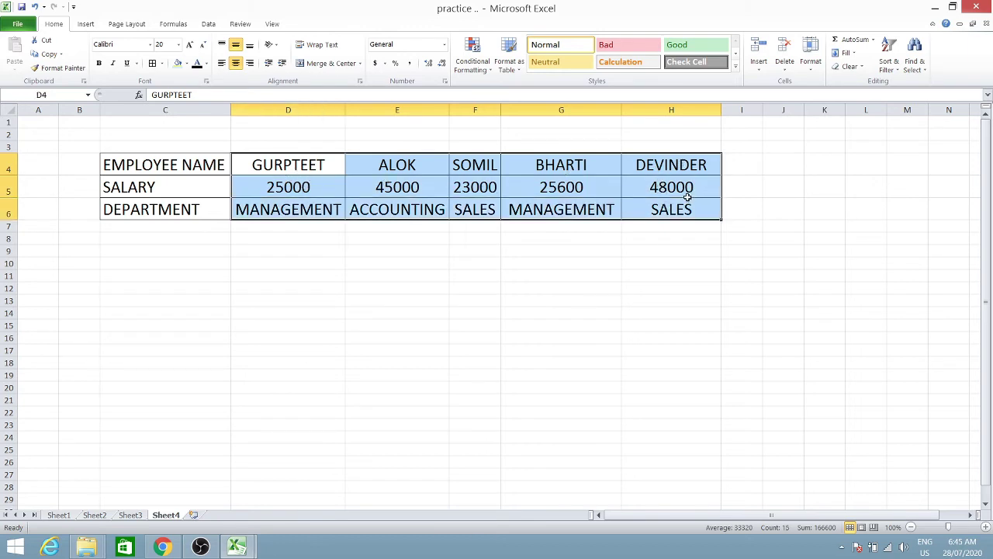
left_click(888, 60)
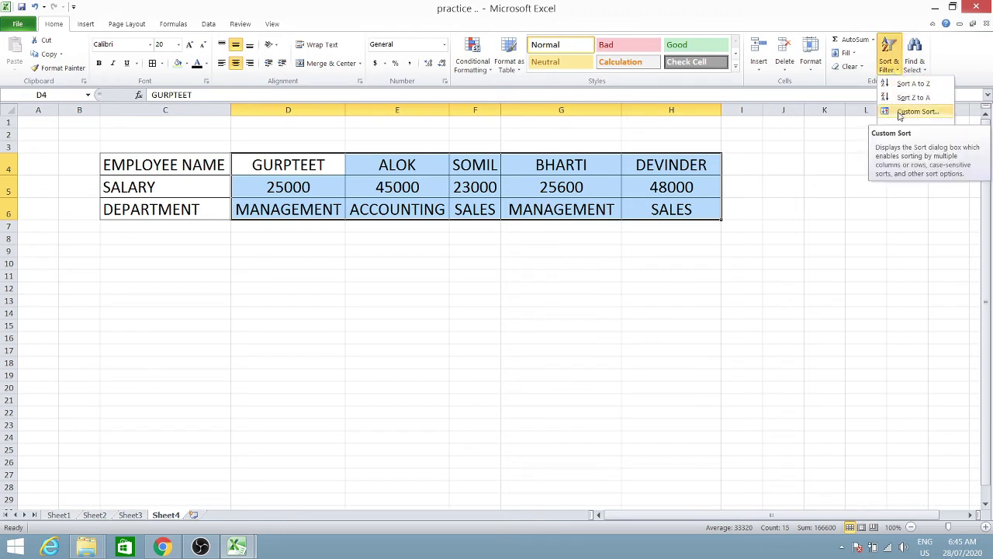
left_click(915, 112)
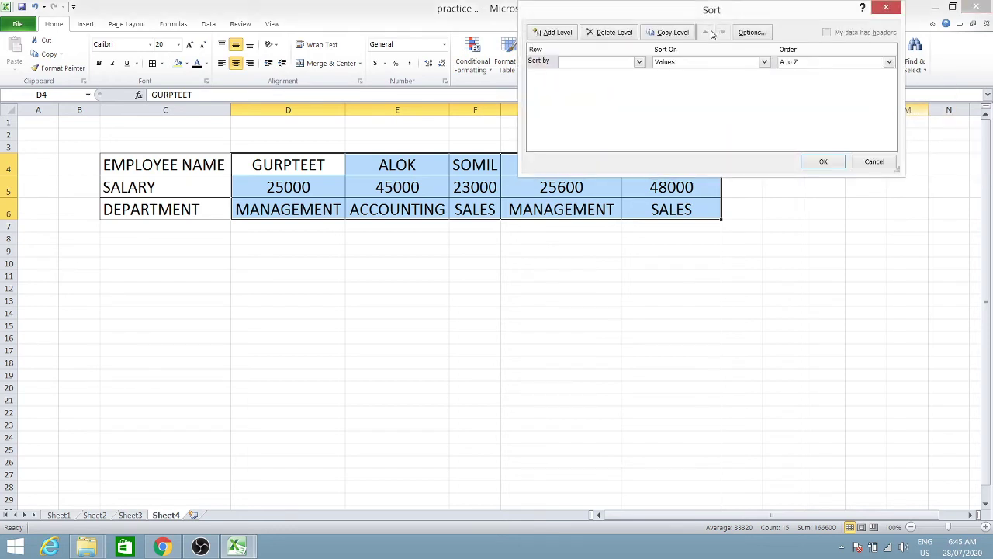
left_click(751, 32)
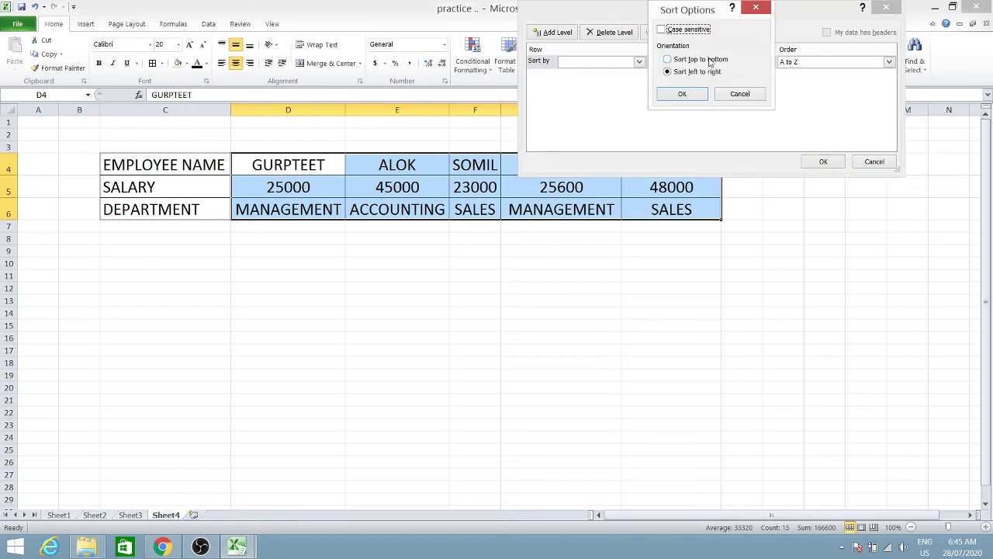
left_click(669, 60)
left_click(668, 73)
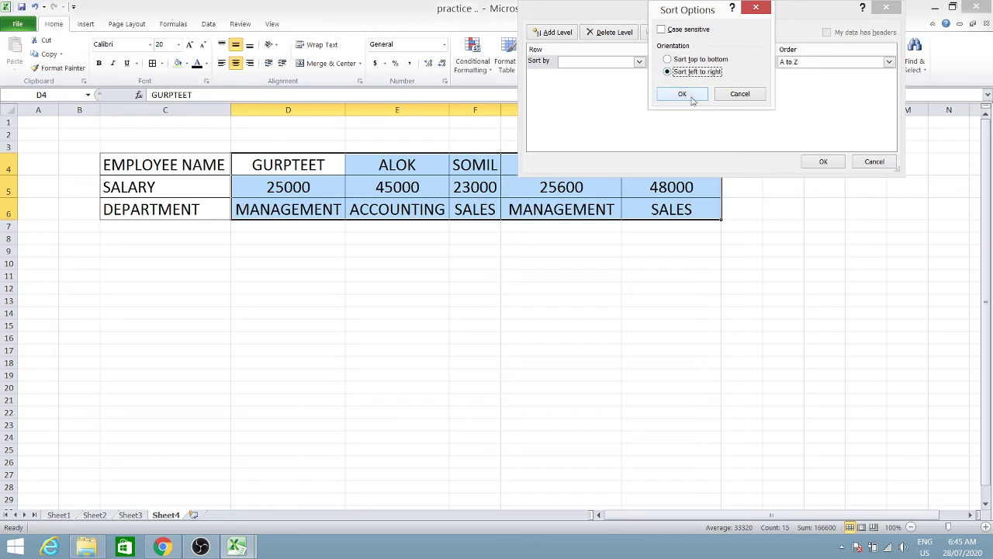
left_click(682, 94)
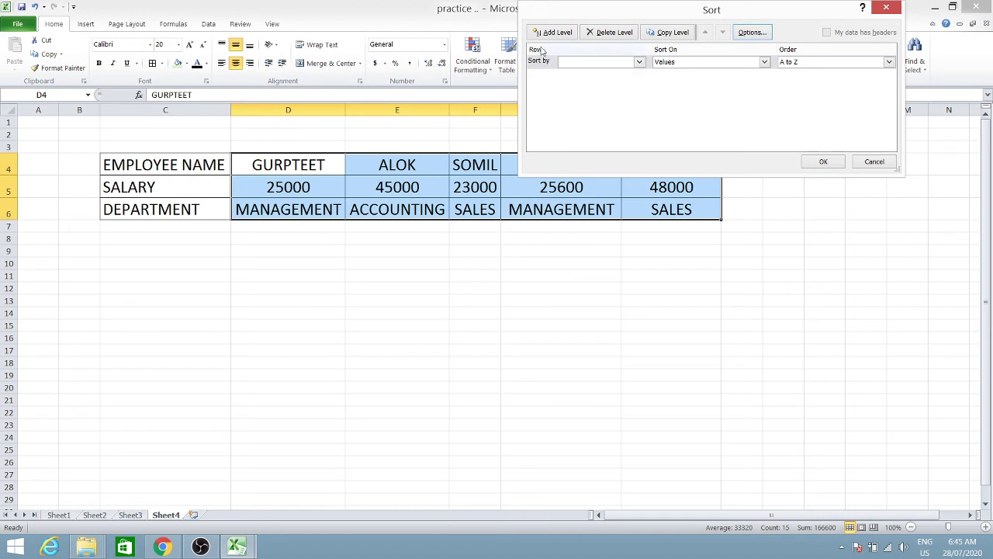
Sort the employee data by Row 4 on Values in A to Z order and apply the sort
key("alt+Down")
left_click(576, 74)
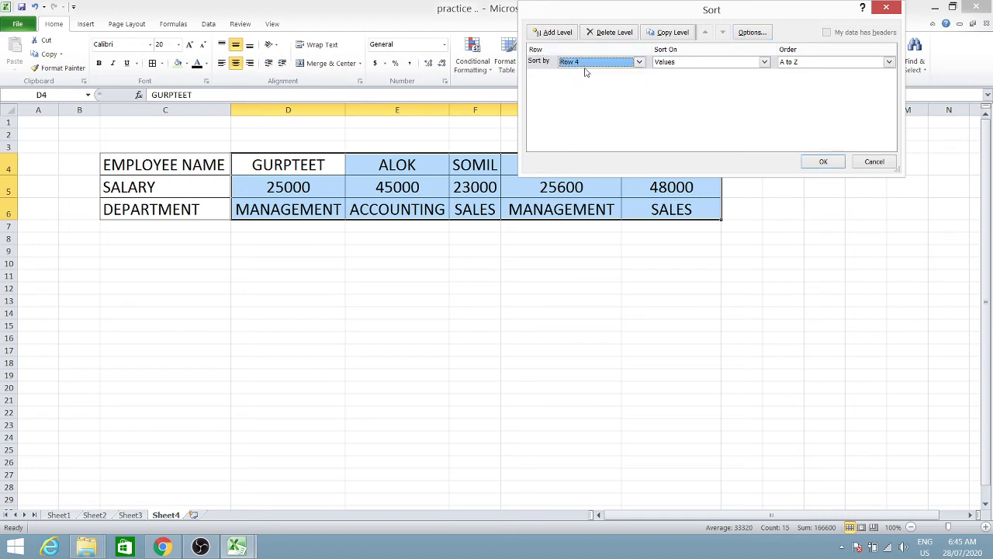
left_click(764, 66)
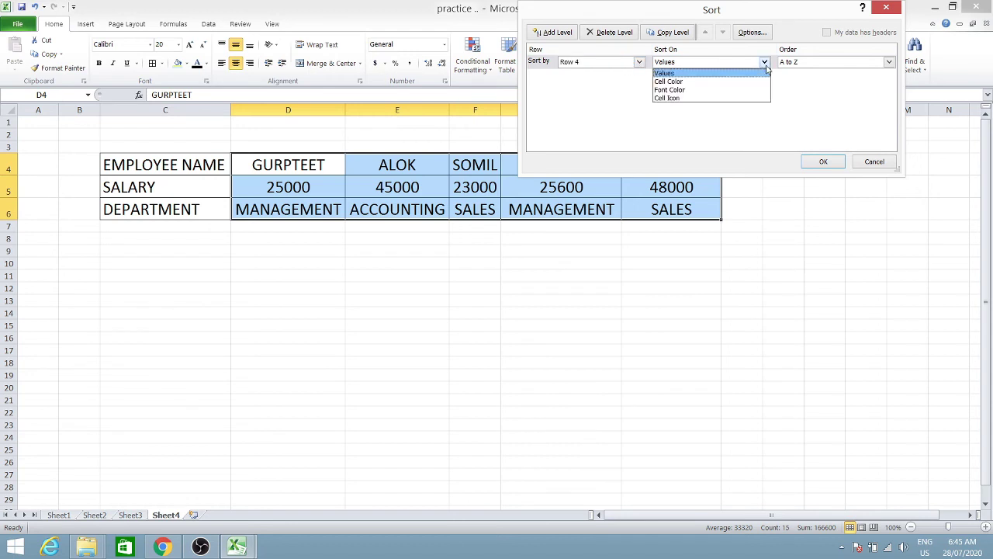
left_click(881, 68)
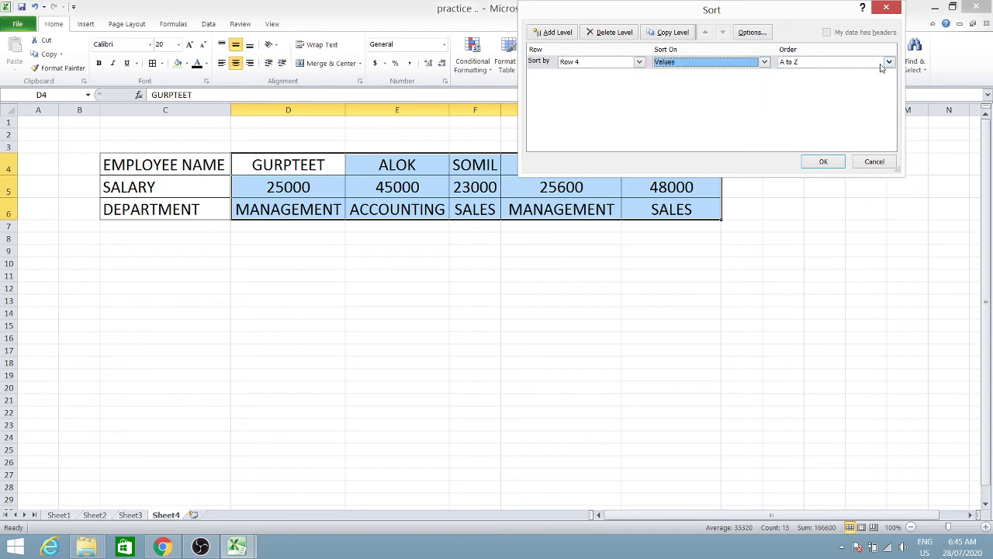
left_click(825, 162)
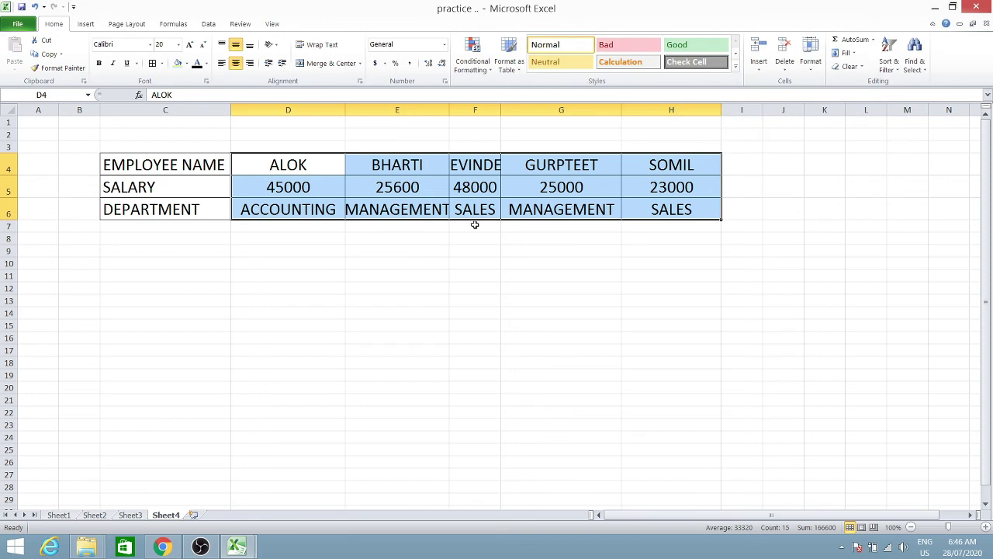
left_click_drag(324, 167, 473, 209)
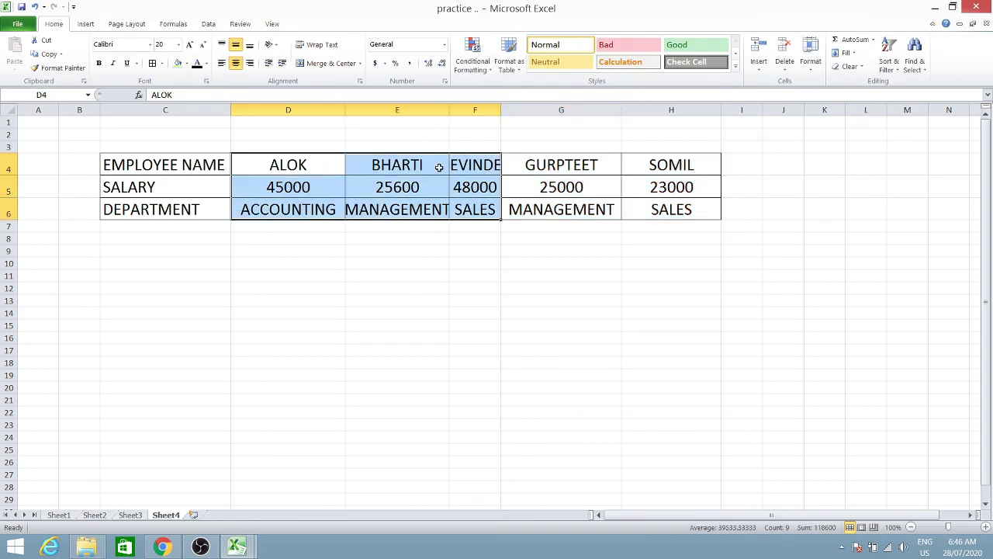
left_click_drag(660, 167, 283, 205)
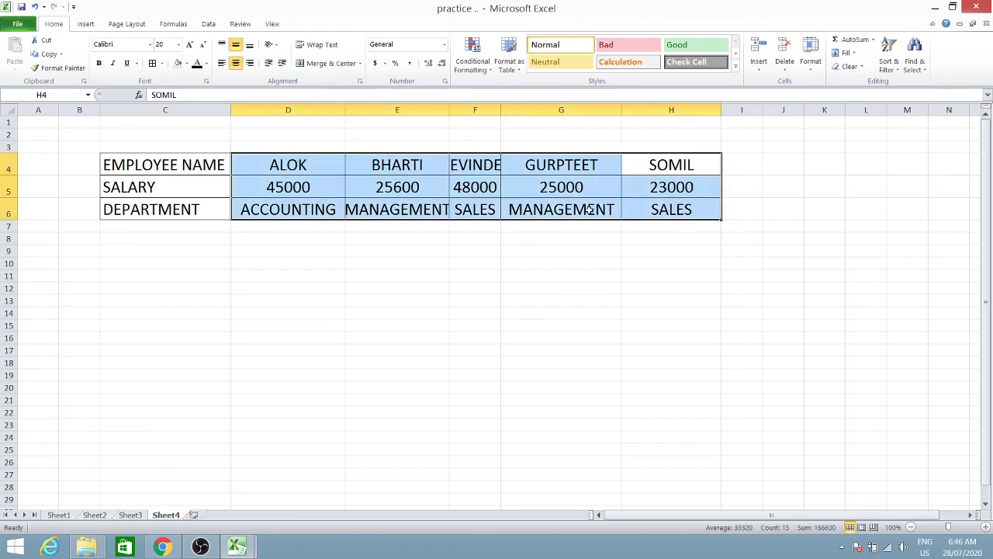
left_click(131, 515)
left_click(173, 432)
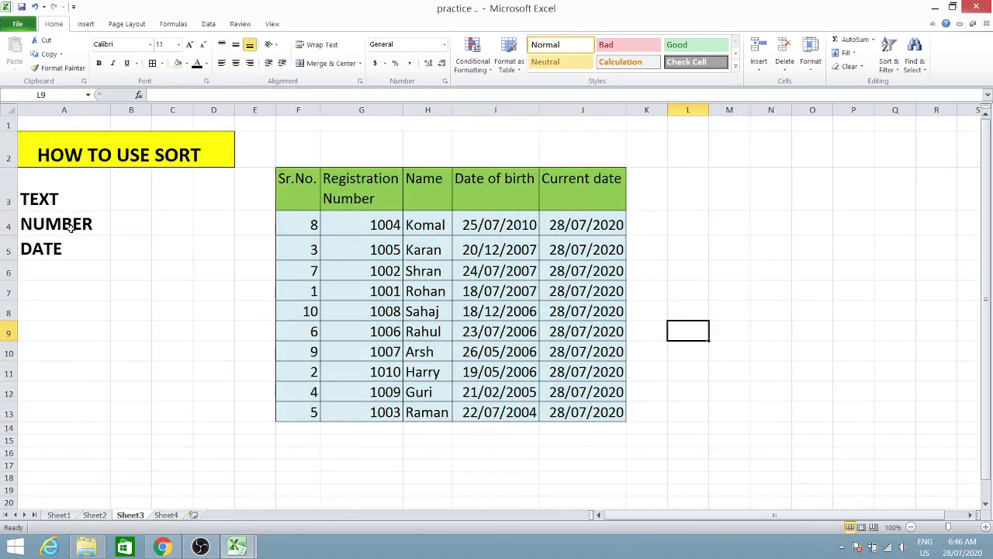
left_click(165, 514)
left_click(167, 286)
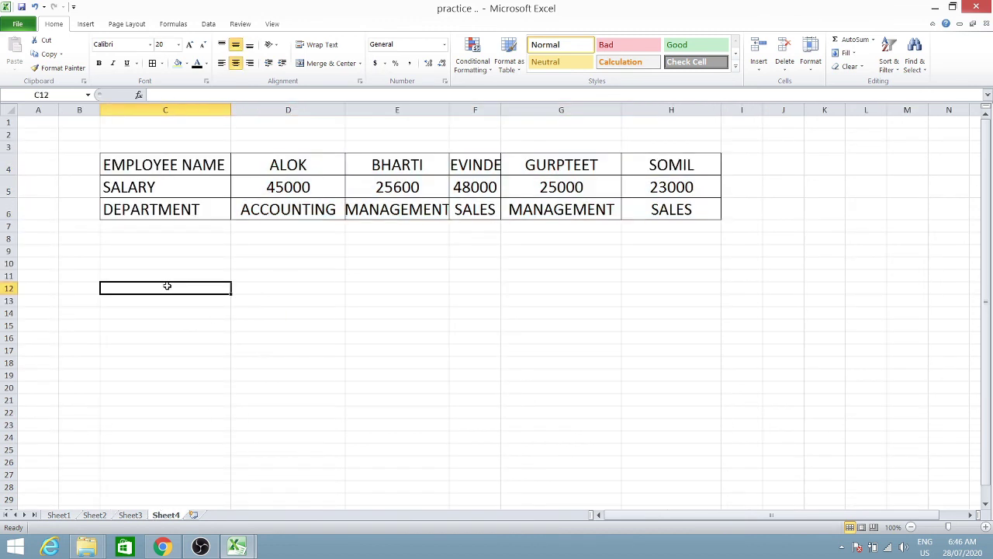